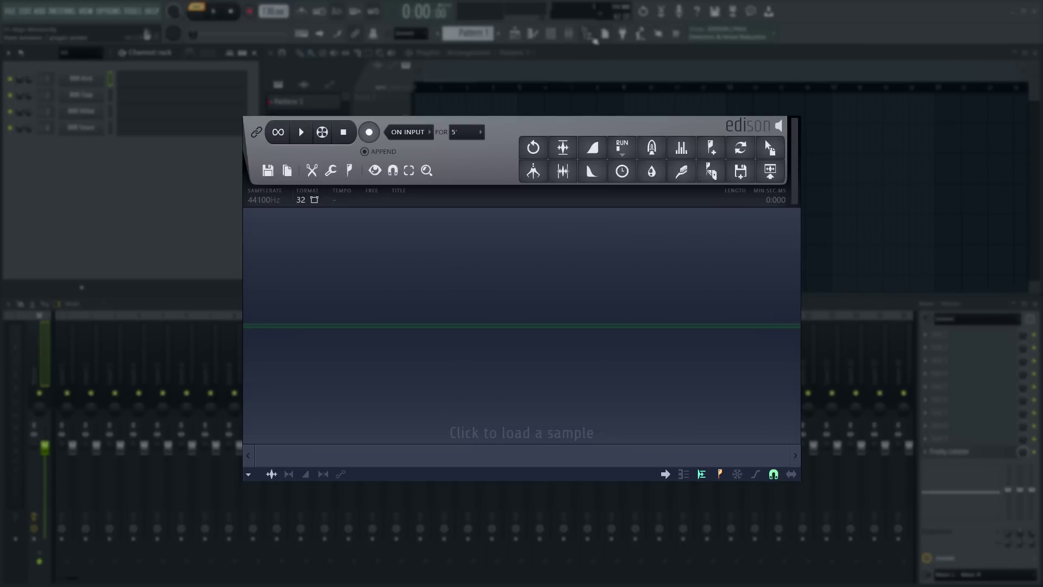
Drag ProducerLoops 1 from the sample browser into Edison, hide the browser, and play the loop
{"action": "key", "text": "alt+F8"}
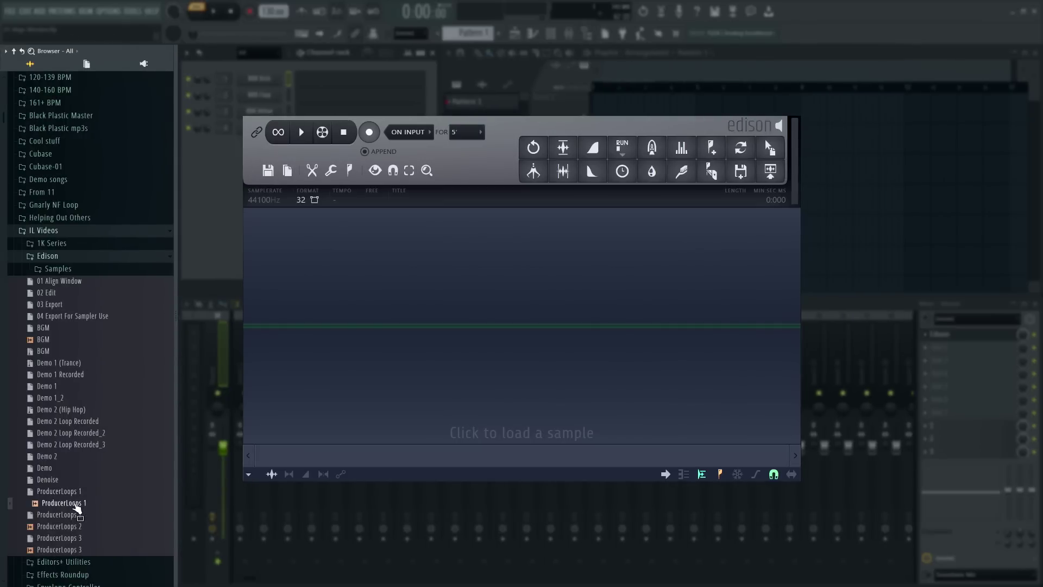
{"action": "left_click_drag", "start_coordinate": [77, 500], "coordinate": [412, 358]}
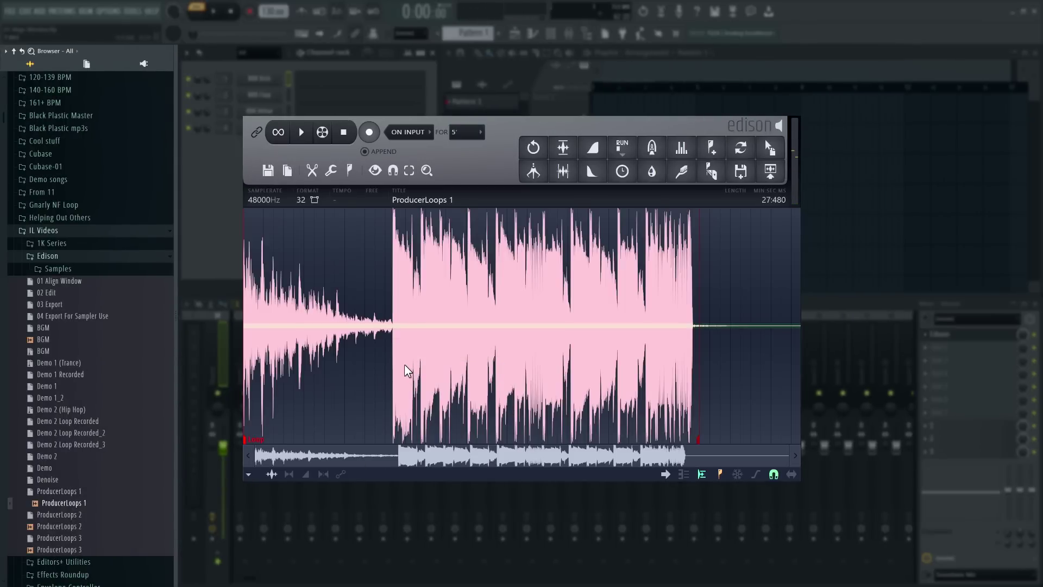
{"action": "key", "text": "alt+F8"}
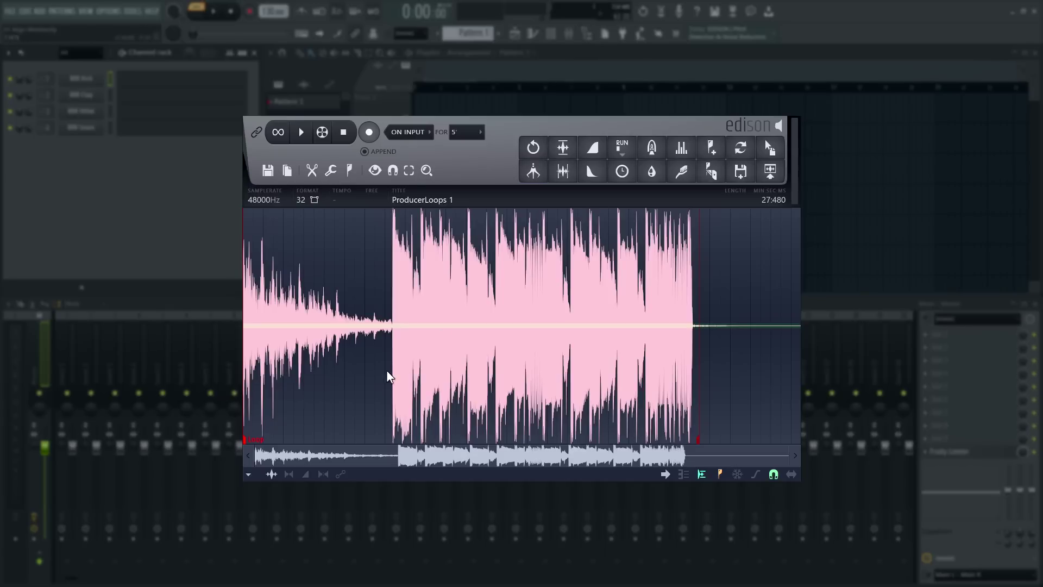
{"action": "left_click", "coordinate": [306, 138]}
Stop playback, select a stretch of the waveform, and open Edison's spectral Equalizer on it
{"action": "left_click", "coordinate": [343, 132]}
{"action": "left_click_drag", "start_coordinate": [394, 262], "coordinate": [466, 274]}
{"action": "scroll", "coordinate": [462, 275], "scroll_direction": "up", "scroll_amount": 4}
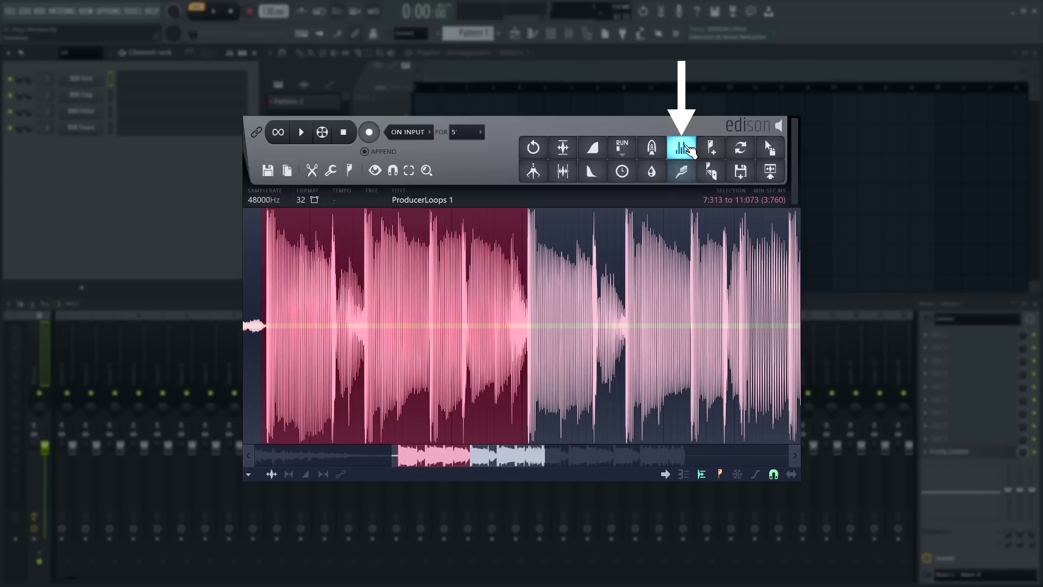
{"action": "left_click", "coordinate": [681, 147]}
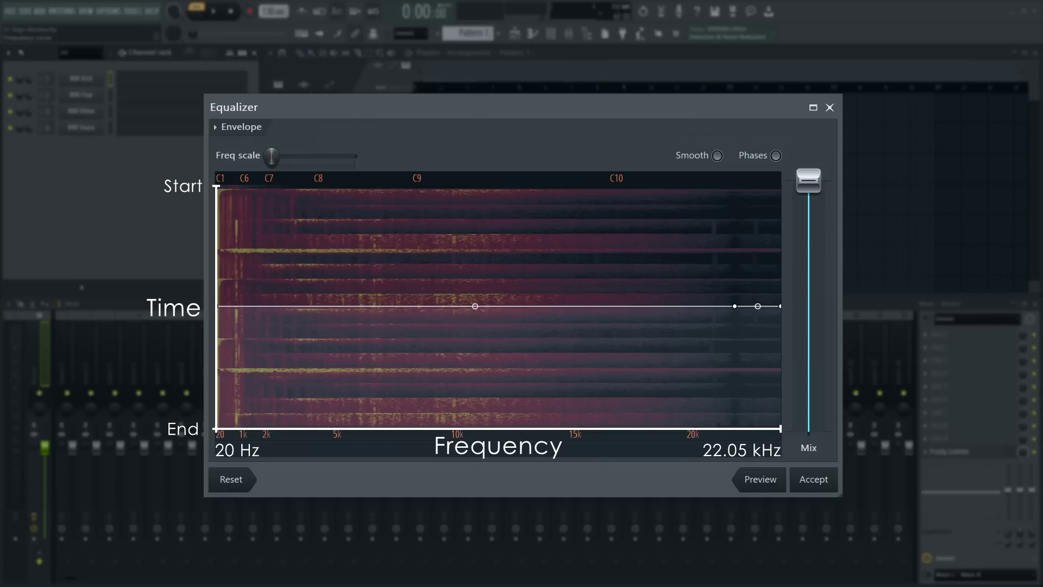
Widen the EQ frequency axis and add curve points, boosting one band and cutting near 2 kHz
{"action": "left_click_drag", "start_coordinate": [271, 156], "coordinate": [295, 157]}
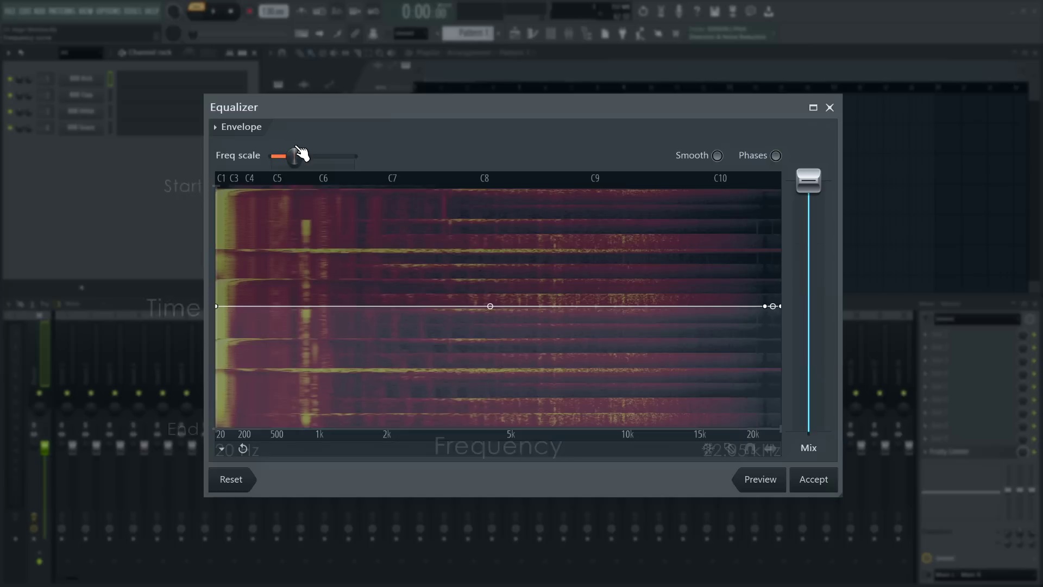
{"action": "mouse_move", "coordinate": [217, 306]}
{"action": "left_mouse_down"}
{"action": "mouse_move", "coordinate": [214, 258]}
{"action": "mouse_move", "coordinate": [206, 361]}
{"action": "mouse_move", "coordinate": [216, 306]}
{"action": "left_mouse_up"}
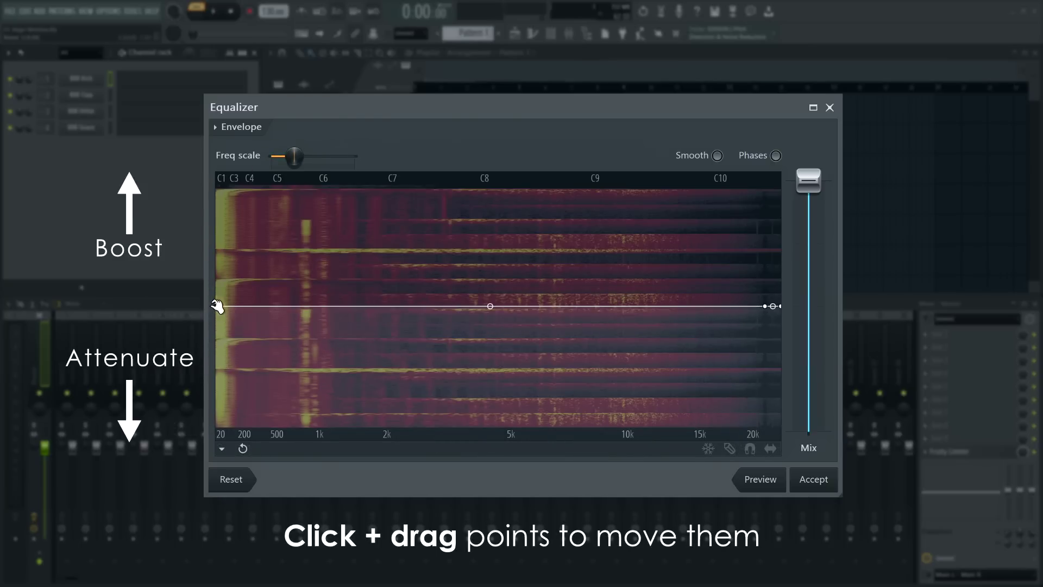
{"action": "right_click", "coordinate": [357, 306]}
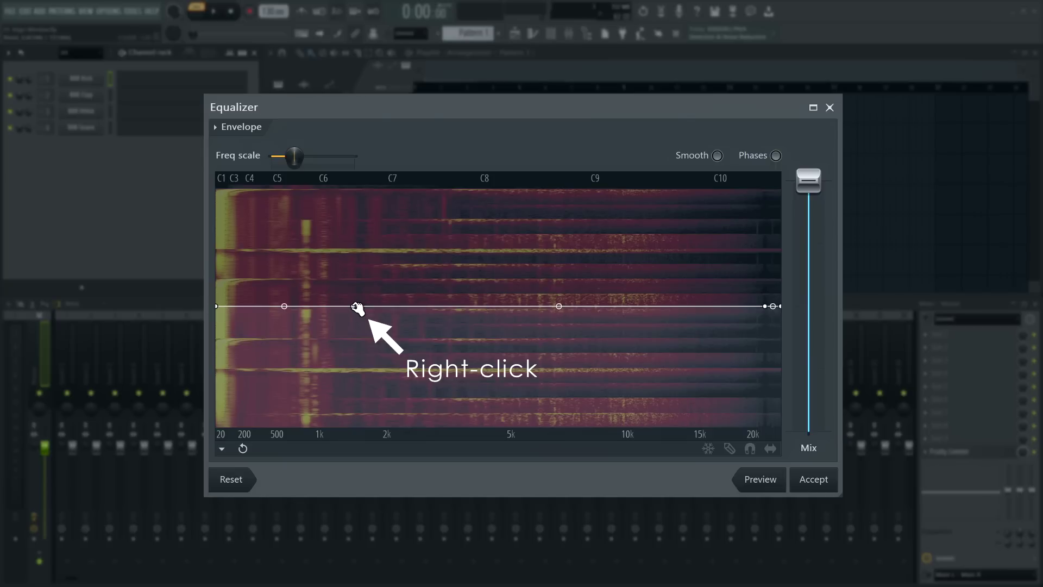
{"action": "left_click_drag", "start_coordinate": [357, 307], "coordinate": [409, 355]}
{"action": "right_click", "coordinate": [409, 285]}
{"action": "right_click", "coordinate": [485, 343]}
{"action": "left_click_drag", "start_coordinate": [484, 344], "coordinate": [514, 280]}
Shape an upper-mid peak and dip, pull the low end into a roll-off, and preview
{"action": "right_click", "coordinate": [588, 288]}
{"action": "left_click_drag", "start_coordinate": [588, 288], "coordinate": [588, 331]}
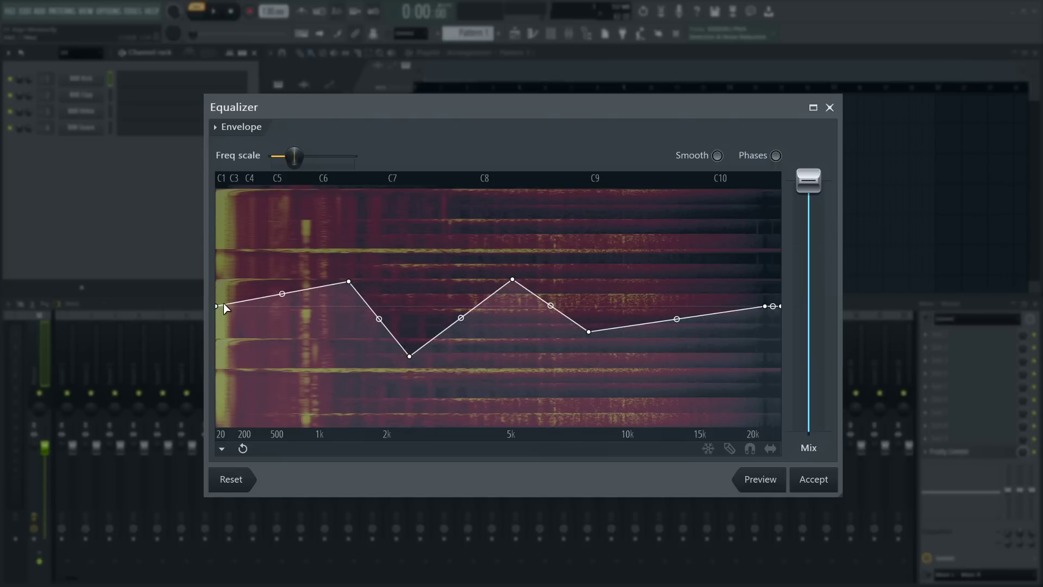
{"action": "left_click_drag", "start_coordinate": [223, 305], "coordinate": [225, 435]}
{"action": "left_click_drag", "start_coordinate": [282, 360], "coordinate": [282, 380]}
{"action": "left_click_drag", "start_coordinate": [294, 157], "coordinate": [311, 157]}
{"action": "left_click", "coordinate": [760, 479]}
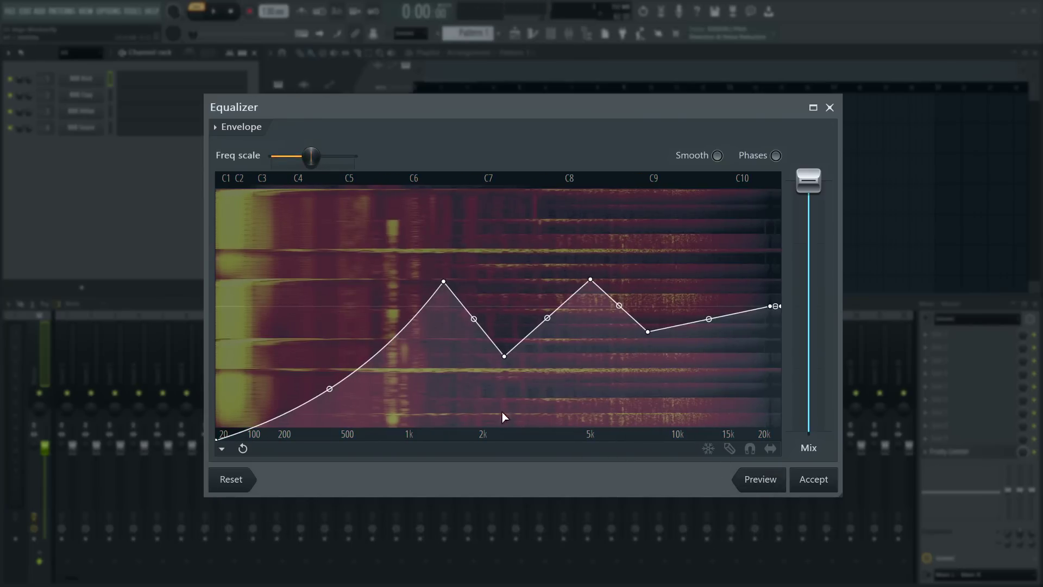
Delete the dip point, freehand-redraw the curve as a broad midrange bump, and preview it
{"action": "right_click", "coordinate": [499, 352]}
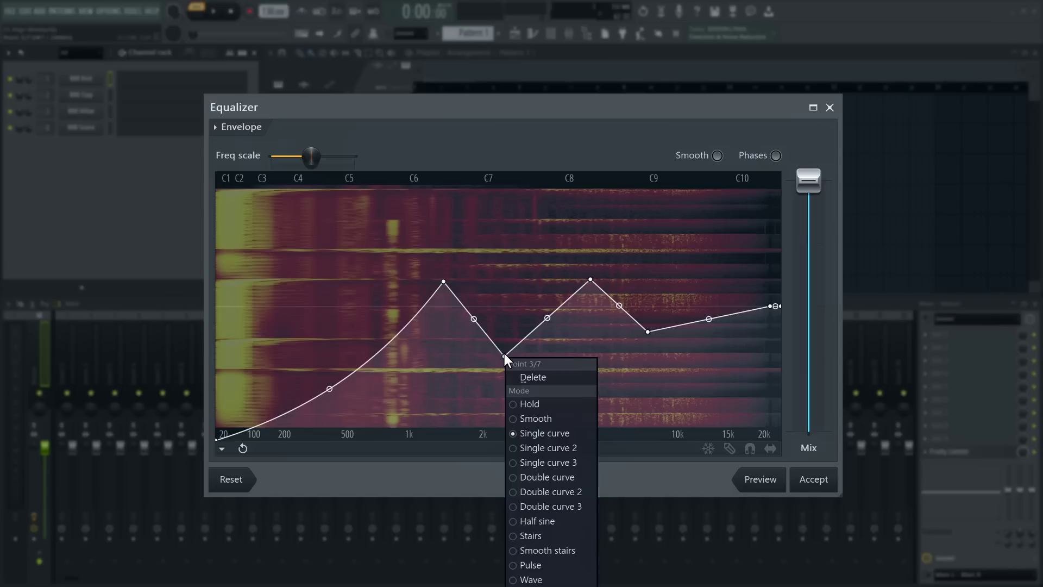
{"action": "left_click", "coordinate": [525, 379]}
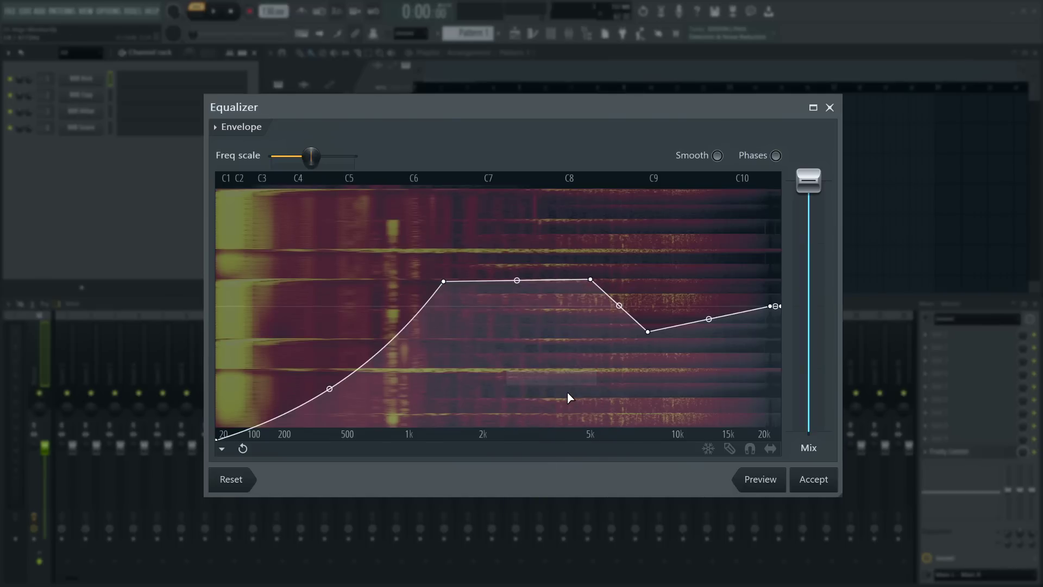
{"action": "left_click", "coordinate": [730, 449]}
{"action": "mouse_move", "coordinate": [668, 314]}
{"action": "left_mouse_down"}
{"action": "mouse_move", "coordinate": [512, 282]}
{"action": "mouse_move", "coordinate": [444, 298]}
{"action": "left_mouse_up"}
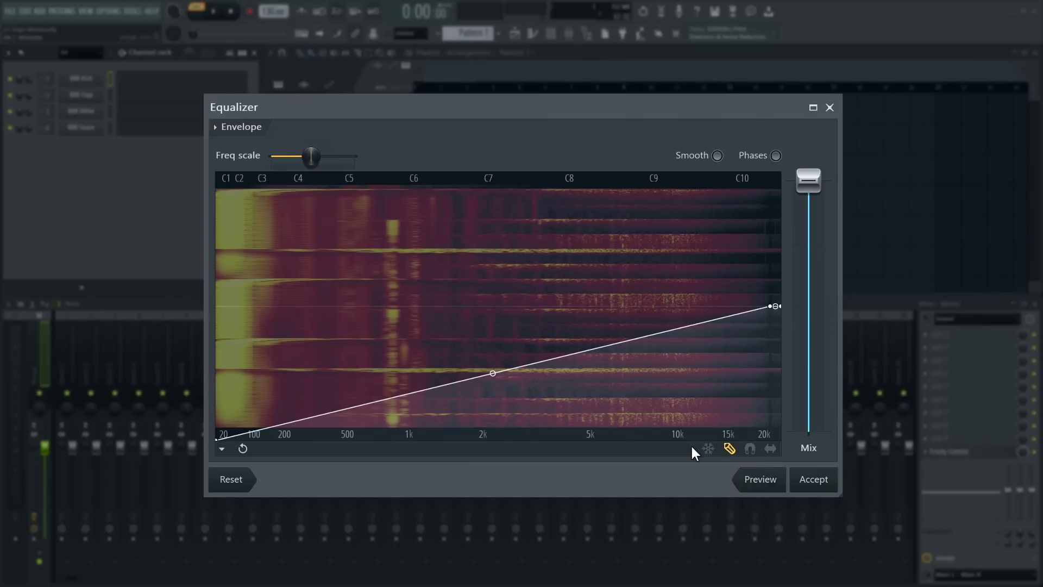
{"action": "mouse_move", "coordinate": [642, 315]}
{"action": "left_mouse_down"}
{"action": "mouse_move", "coordinate": [572, 302]}
{"action": "mouse_move", "coordinate": [494, 235]}
{"action": "mouse_move", "coordinate": [386, 261]}
{"action": "mouse_move", "coordinate": [362, 340]}
{"action": "mouse_move", "coordinate": [290, 354]}
{"action": "left_mouse_up"}
{"action": "left_click", "coordinate": [753, 482]}
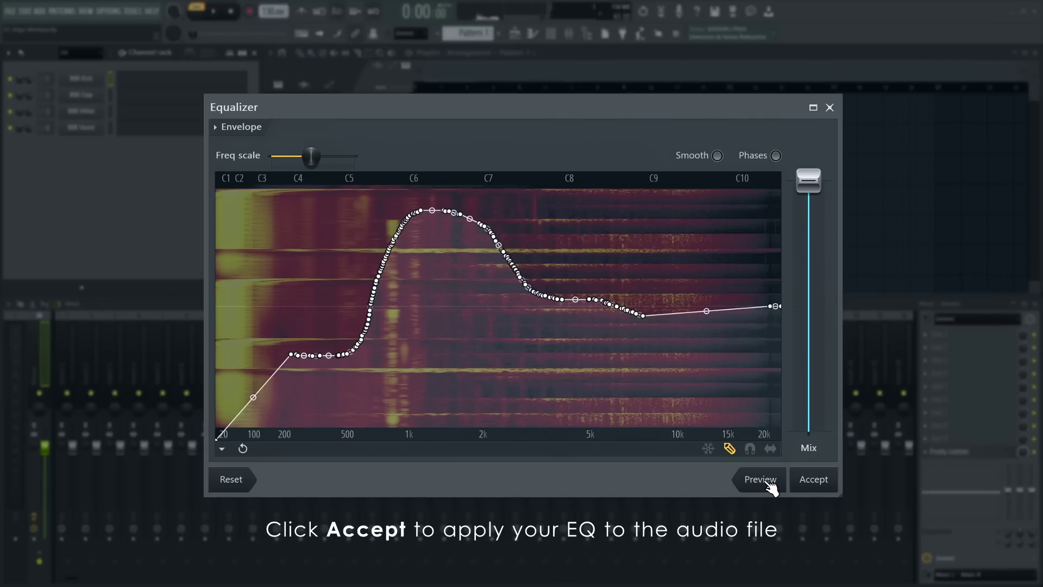
Apply the EQ, reopen the Equalizer, and drag the curve into a steep cut below about 700 Hz
{"action": "left_click", "coordinate": [807, 482]}
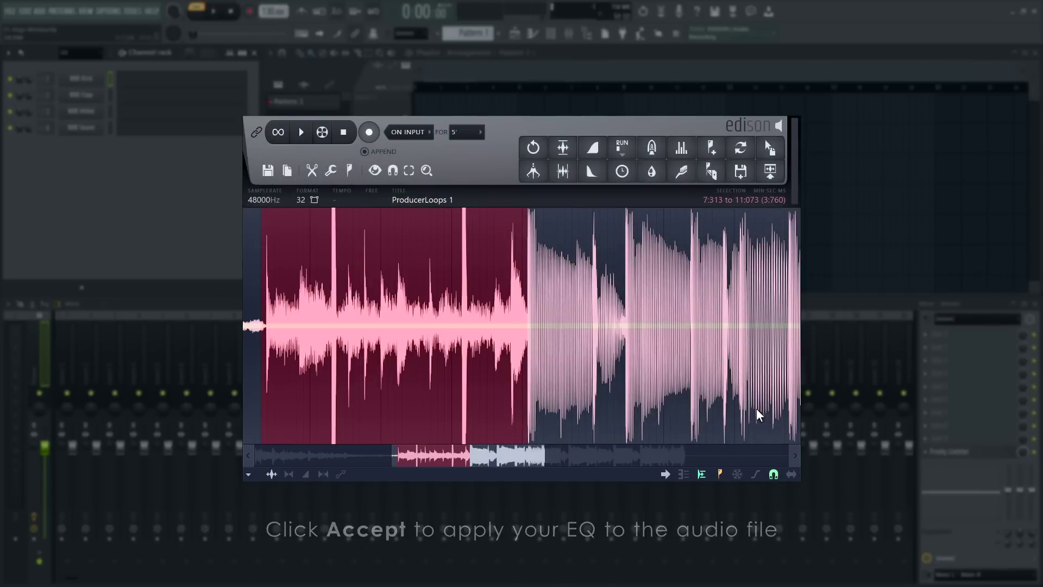
{"action": "left_click", "coordinate": [685, 146]}
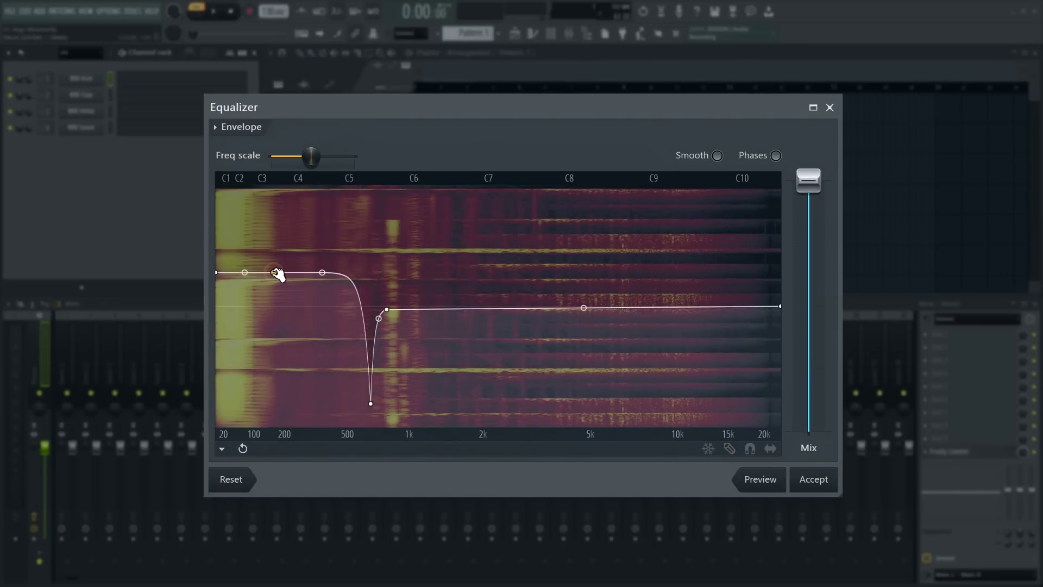
{"action": "left_click_drag", "start_coordinate": [278, 272], "coordinate": [221, 429]}
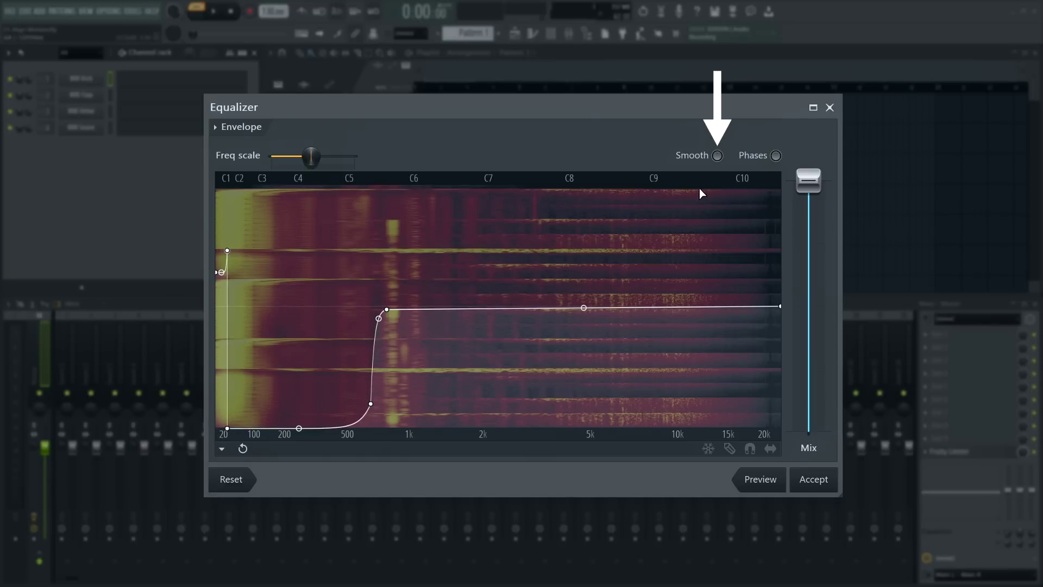
Preview the low-cut EQ, switch on Smooth, and audition the smoothed curve on the loop
{"action": "left_click", "coordinate": [766, 484]}
{"action": "left_click", "coordinate": [718, 157]}
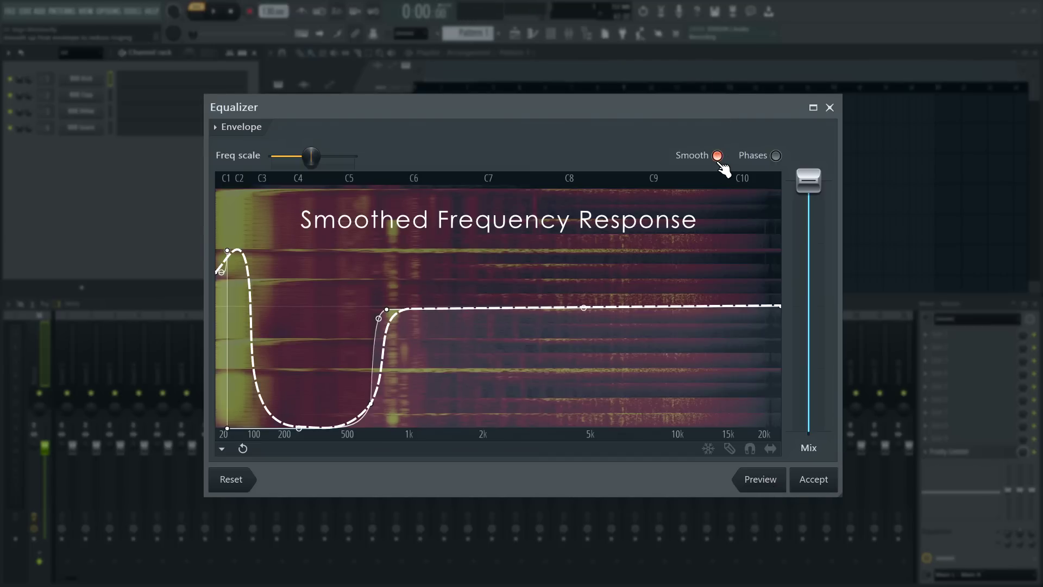
{"action": "left_click", "coordinate": [762, 486]}
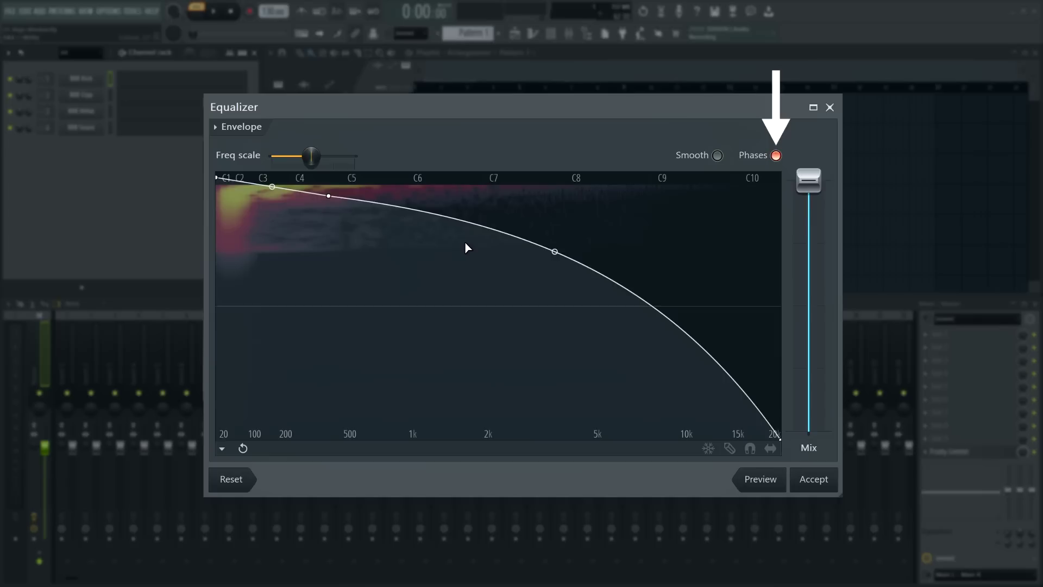
Drag phase curve points so the shift climbs from −180° in the lows to +180° near the highs
{"action": "left_click_drag", "start_coordinate": [466, 244], "coordinate": [457, 274]}
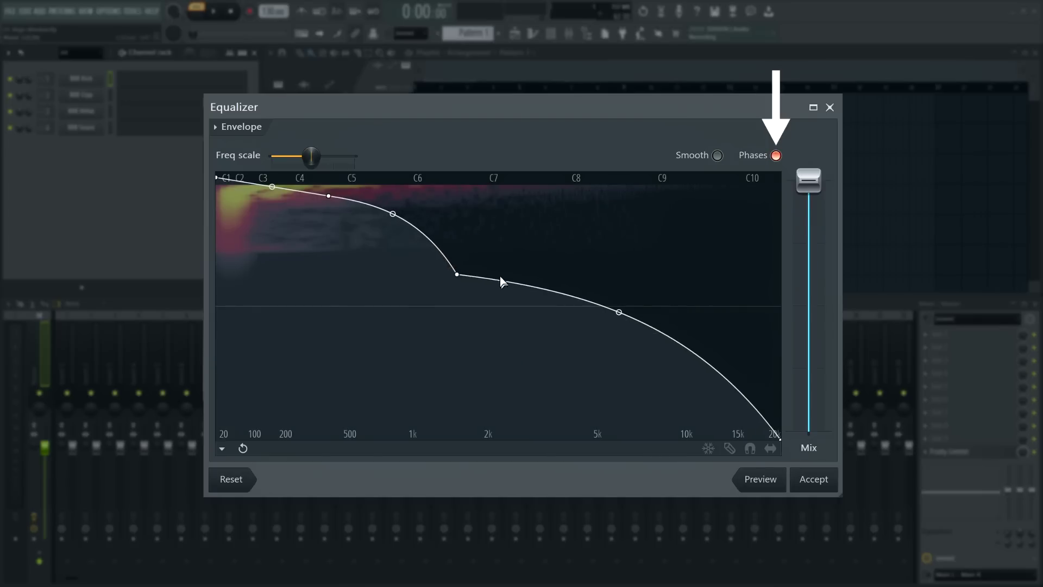
{"action": "left_click_drag", "start_coordinate": [392, 214], "coordinate": [392, 237]}
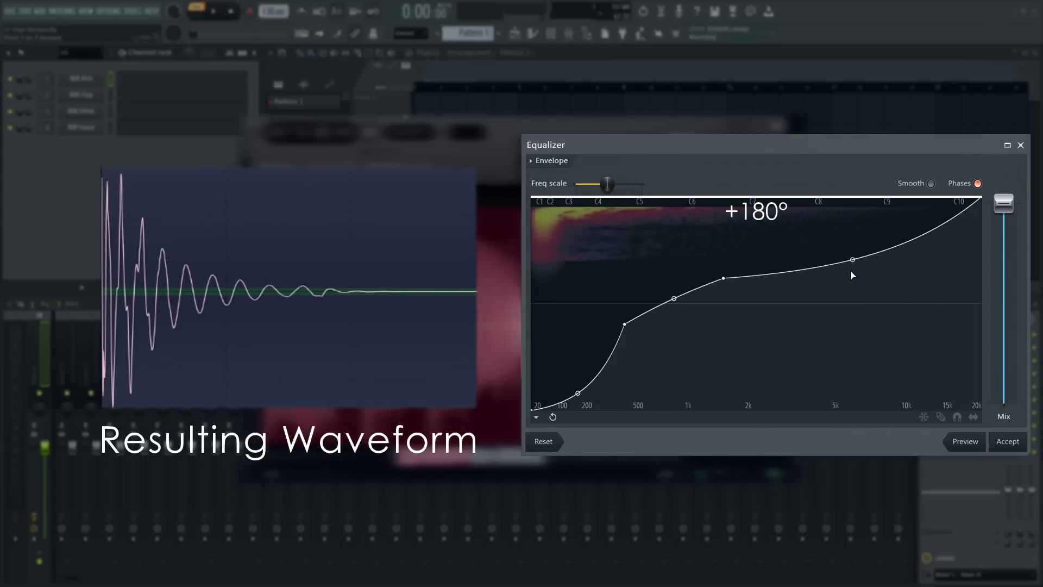
{"action": "left_click_drag", "start_coordinate": [853, 260], "coordinate": [852, 228]}
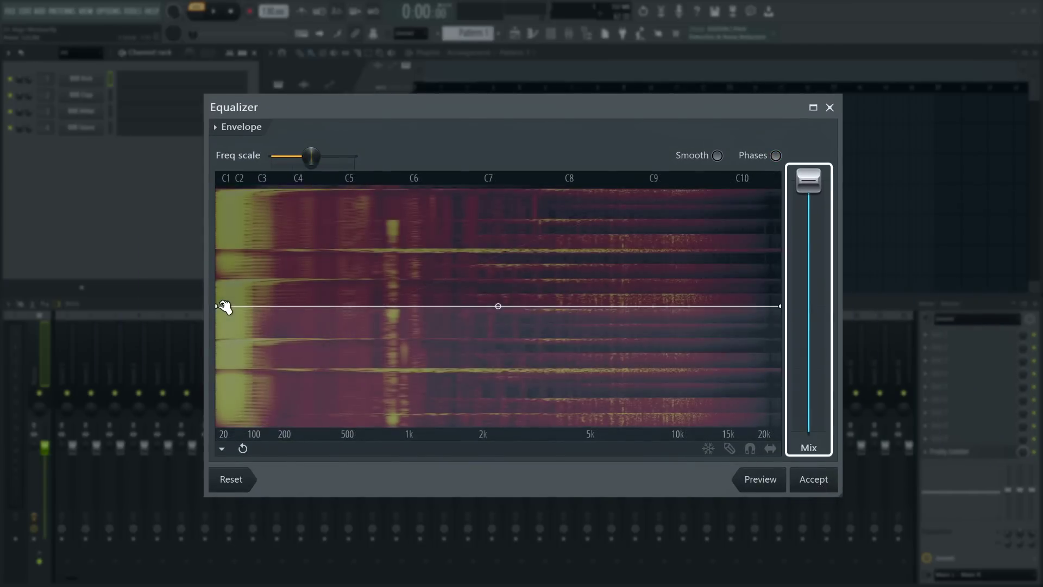
Redraw the curve as a steep low cut below about 800 Hz, flat at full above
{"action": "left_click_drag", "start_coordinate": [223, 304], "coordinate": [255, 489]}
{"action": "left_click", "coordinate": [356, 437]}
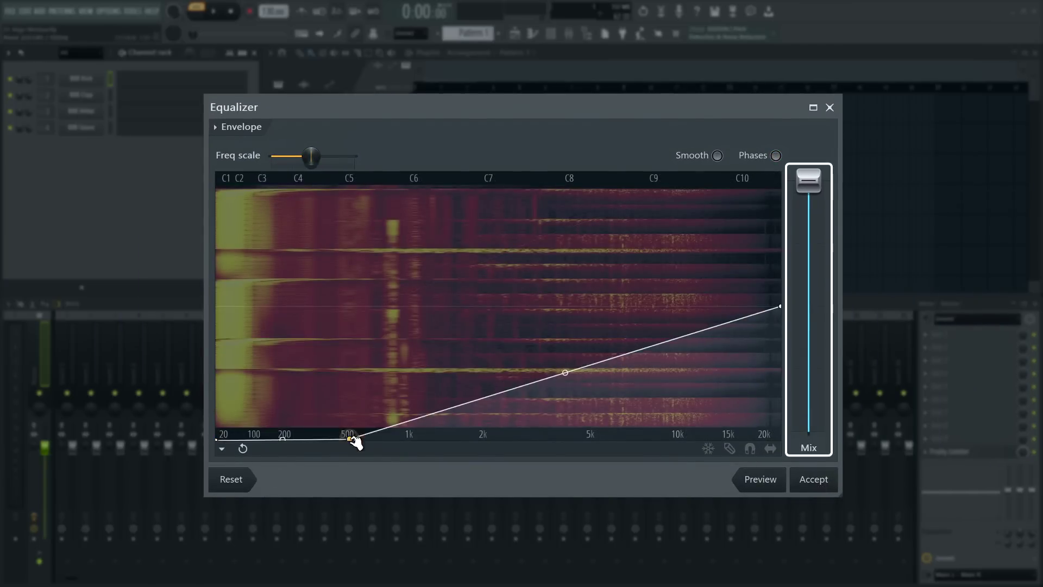
{"action": "left_click_drag", "start_coordinate": [403, 426], "coordinate": [398, 314]}
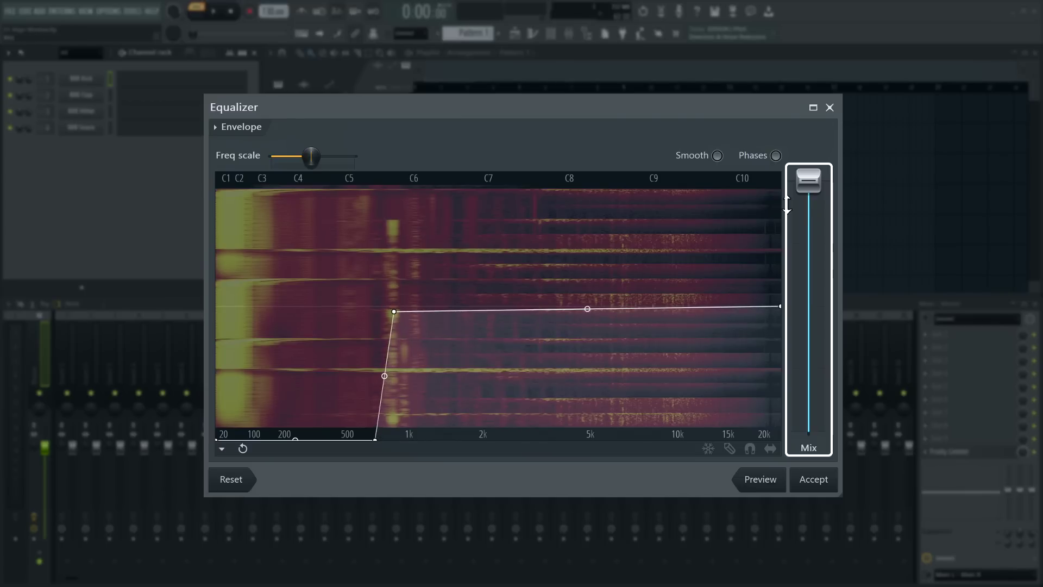
Preview the loop with Mix fully dry, partway, then at maximum, leaving Mix fully wet
{"action": "left_click_drag", "start_coordinate": [808, 181], "coordinate": [798, 442]}
{"action": "left_click", "coordinate": [779, 483]}
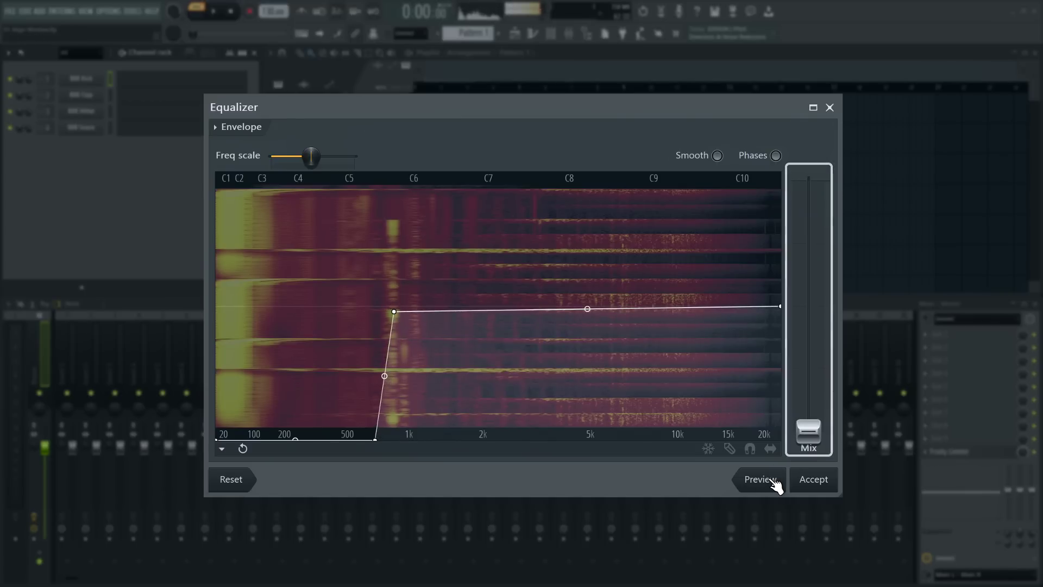
{"action": "left_click_drag", "start_coordinate": [808, 432], "coordinate": [808, 307]}
{"action": "left_click", "coordinate": [762, 479]}
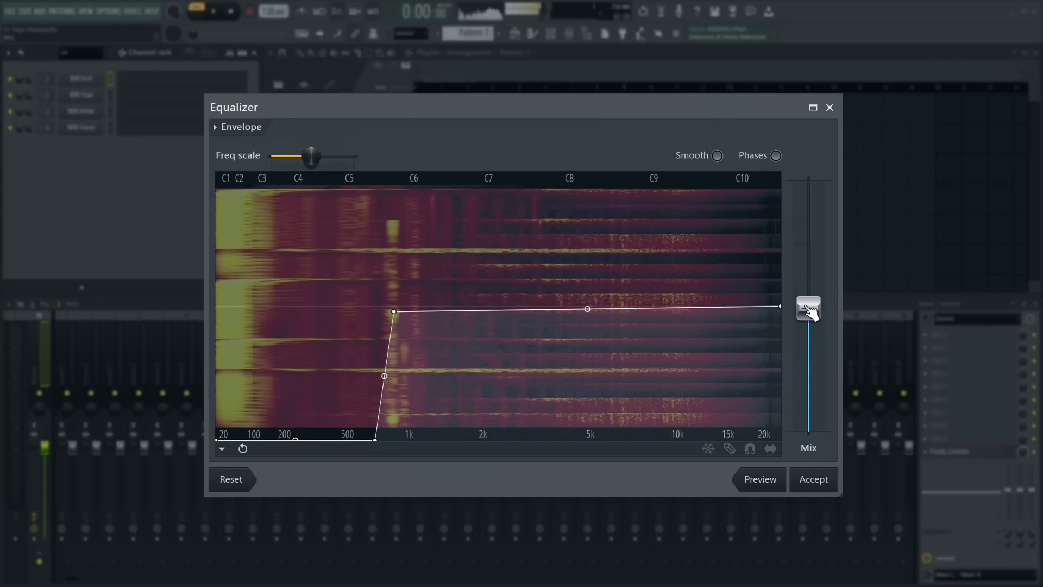
{"action": "left_click_drag", "start_coordinate": [812, 318], "coordinate": [812, 190]}
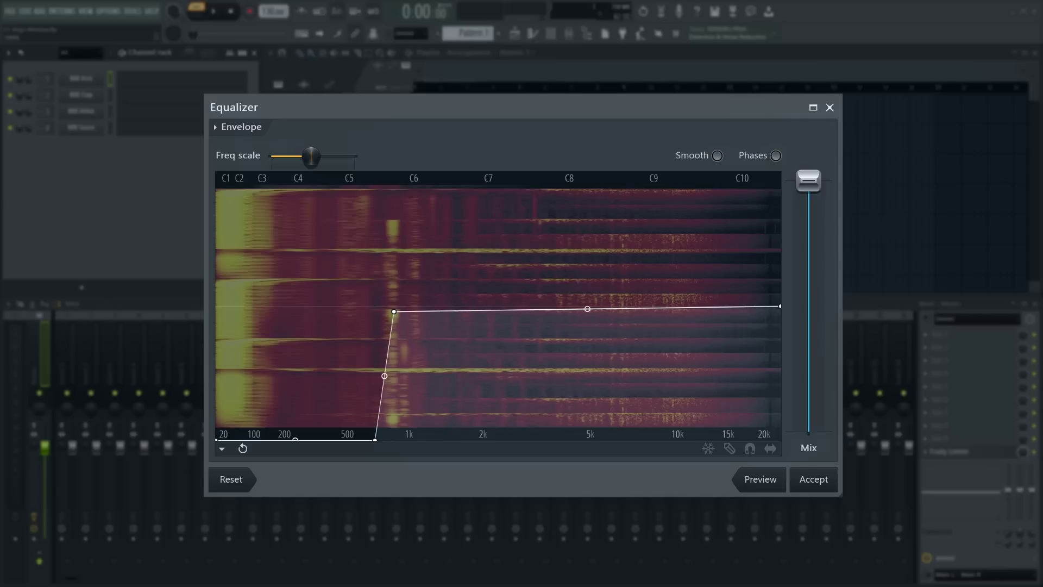
{"action": "left_click", "coordinate": [771, 490]}
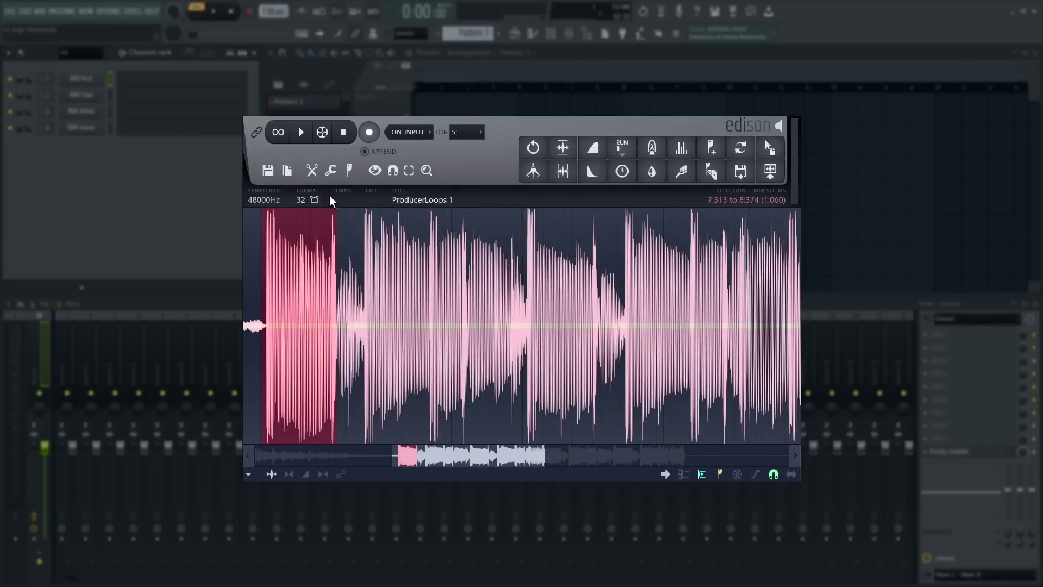
Copy the selected piano note and select the later loop region to layer it over
{"action": "left_click", "coordinate": [311, 170]}
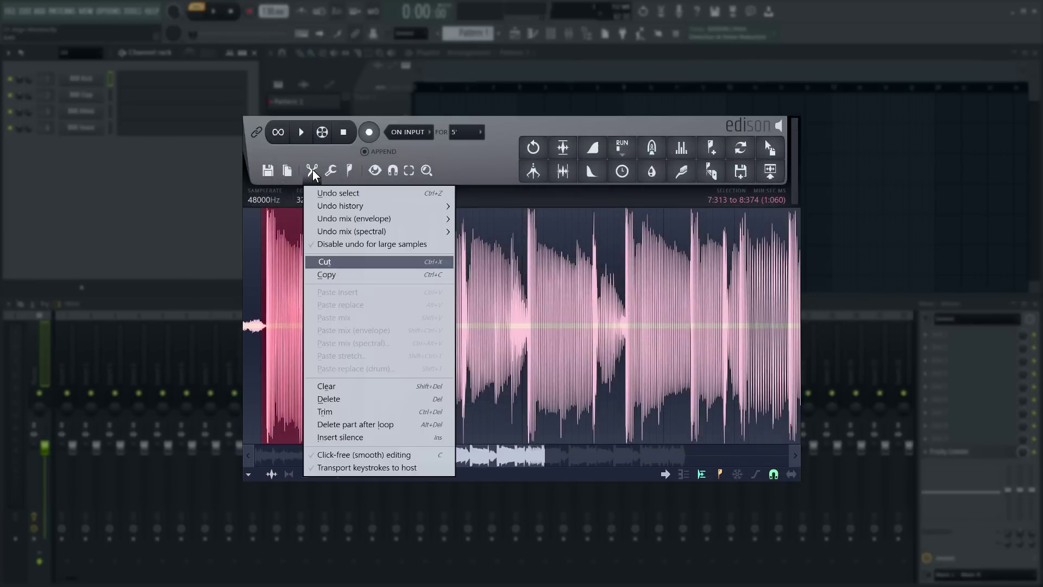
{"action": "left_click", "coordinate": [332, 281]}
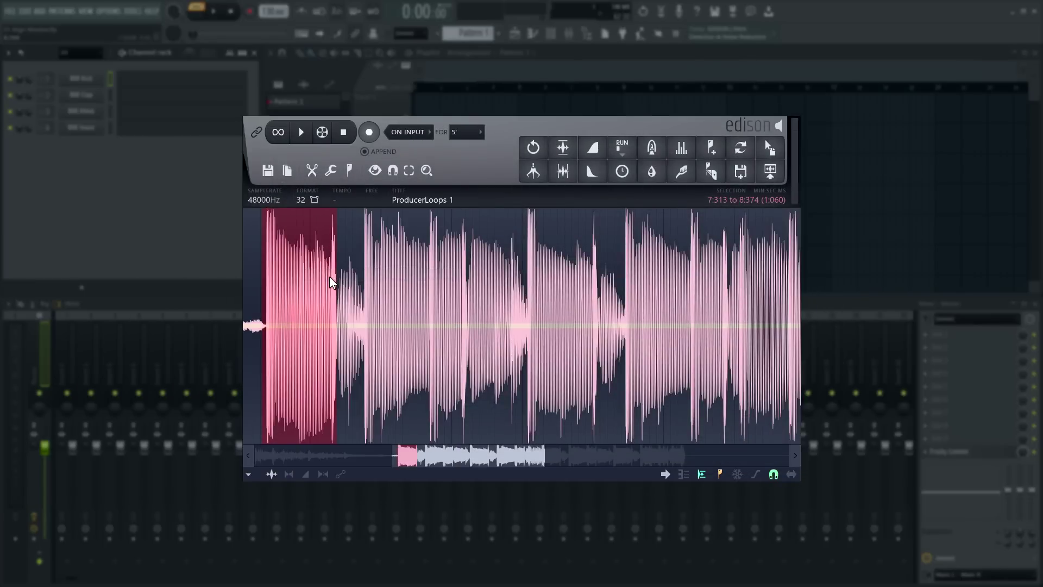
{"action": "left_click_drag", "start_coordinate": [421, 326], "coordinate": [361, 331]}
Paste mix (spectral) the note with a mask ramping from zero to full near 1 kHz, and accept
{"action": "left_click", "coordinate": [312, 170]}
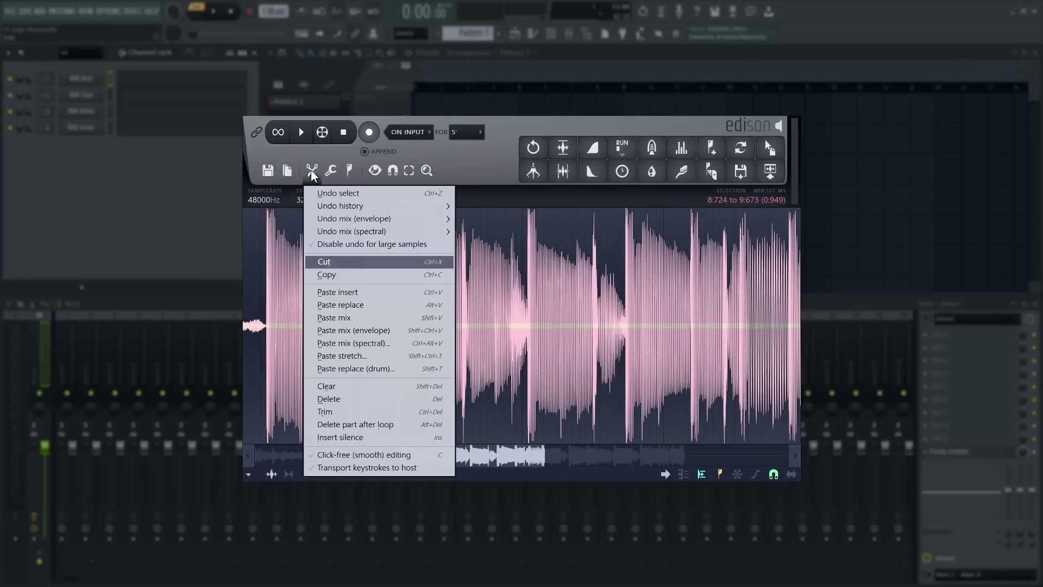
{"action": "left_click", "coordinate": [367, 344]}
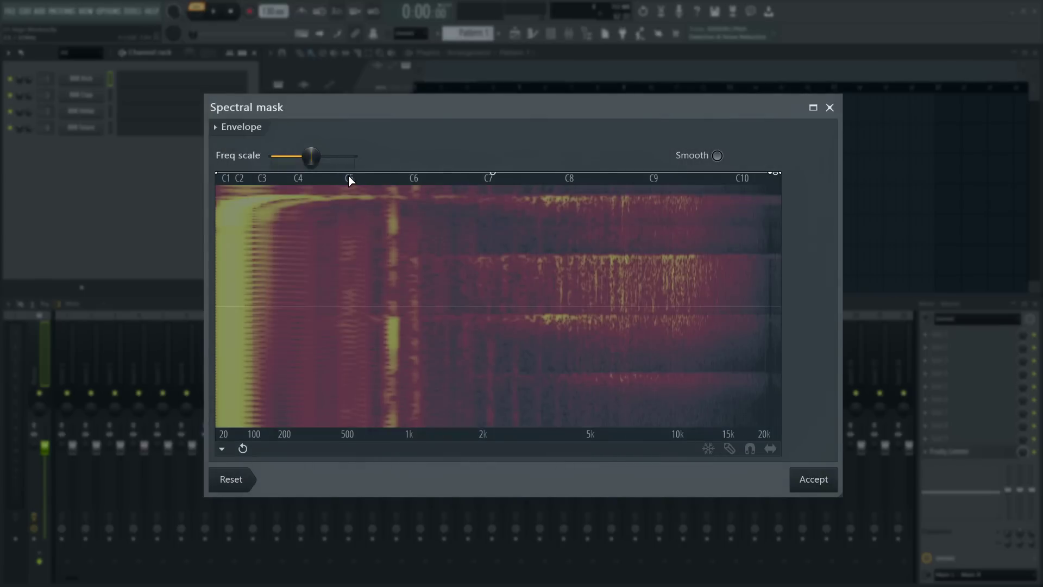
{"action": "left_click_drag", "start_coordinate": [217, 174], "coordinate": [219, 442]}
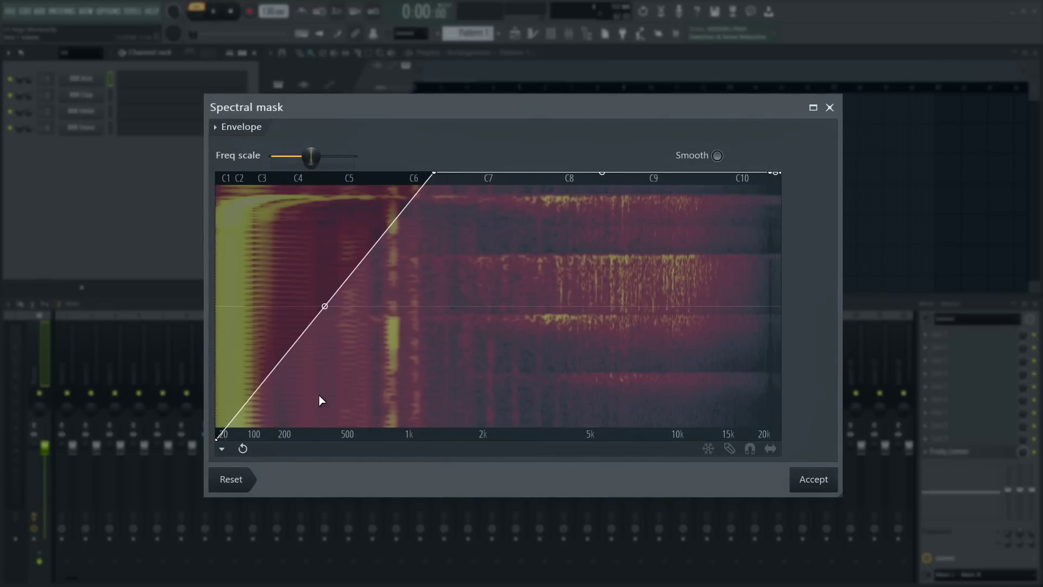
{"action": "left_click_drag", "start_coordinate": [321, 400], "coordinate": [407, 474]}
{"action": "left_click", "coordinate": [813, 479]}
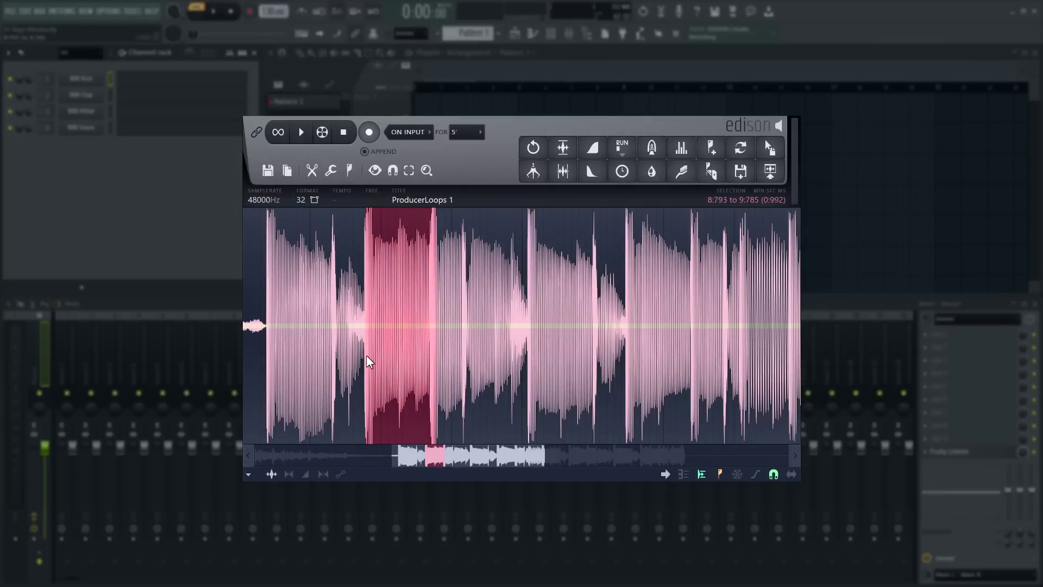
Drag the selection start back to 7:446, then play and stop it to hear the layered piano
{"action": "left_click_drag", "start_coordinate": [365, 360], "coordinate": [272, 356]}
{"action": "key", "text": "space"}
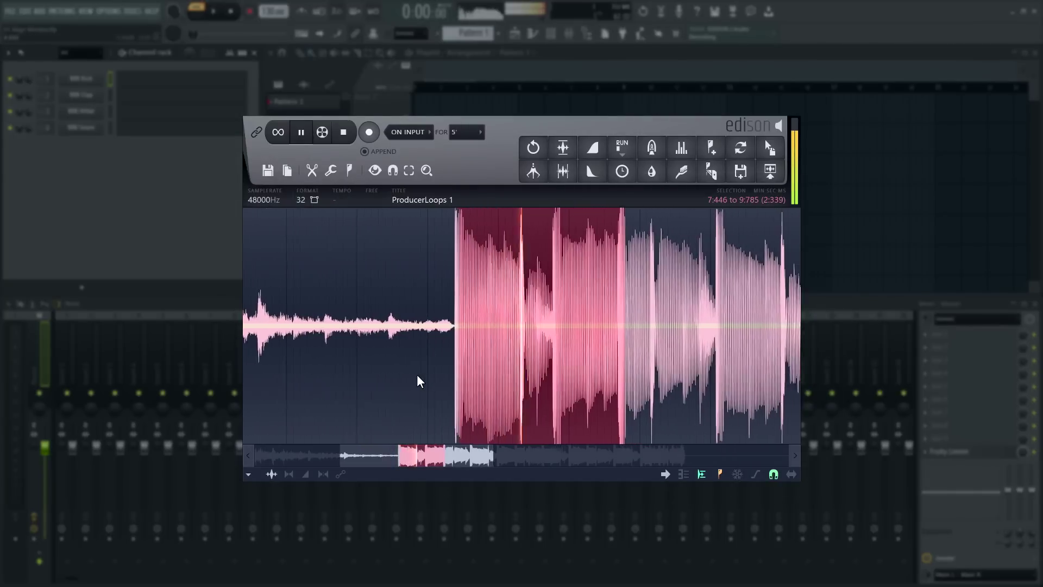
{"action": "key", "text": "space"}
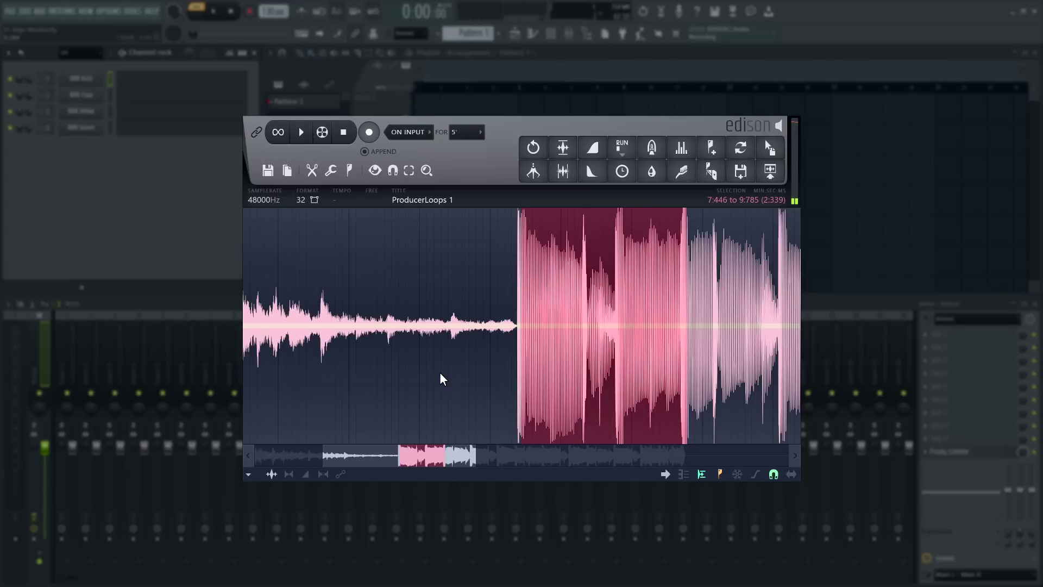